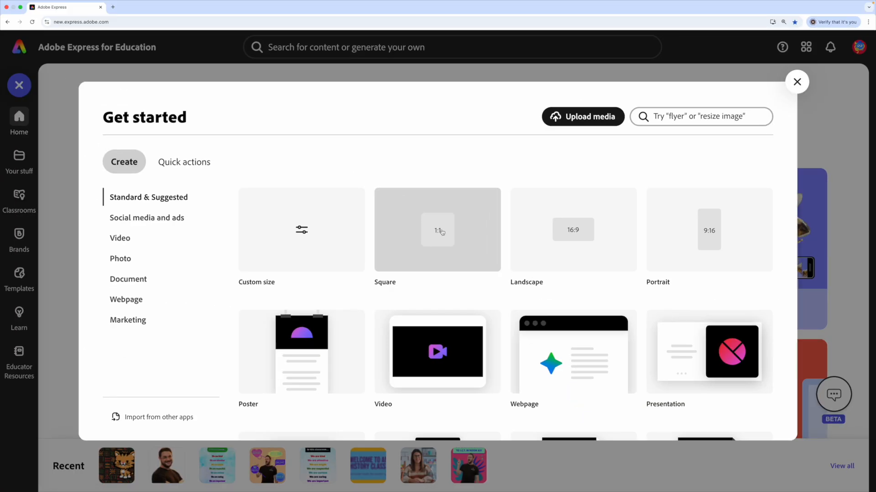
Create a new square project and rename it "Viking AI"
{"action": "left_click", "coordinate": [441, 232]}
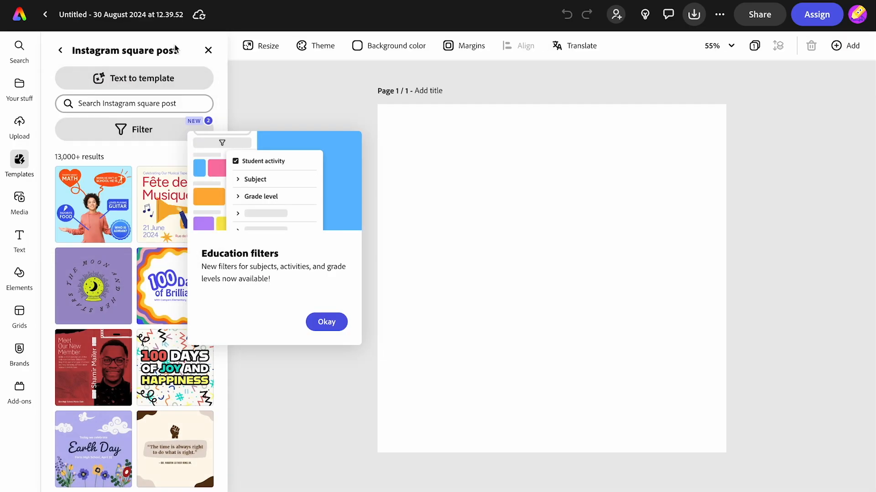
{"action": "left_click", "coordinate": [202, 51]}
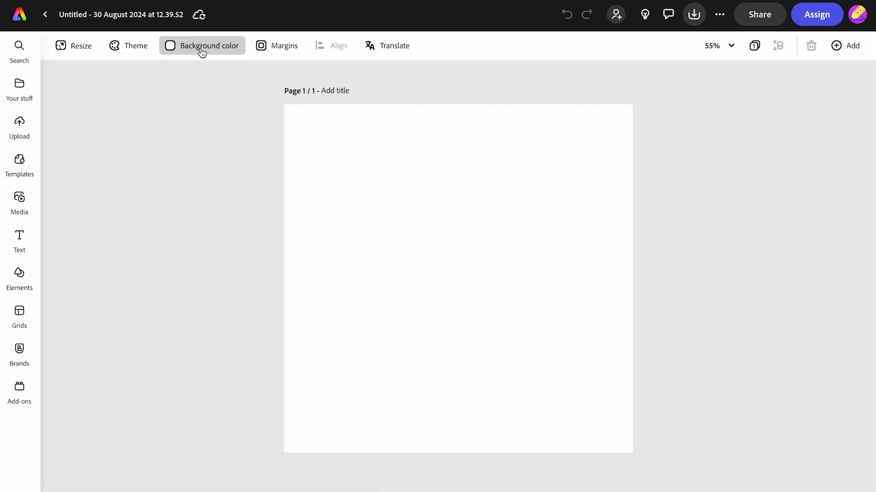
{"action": "left_click", "coordinate": [121, 15]}
{"action": "type", "text": "Viking AI"}
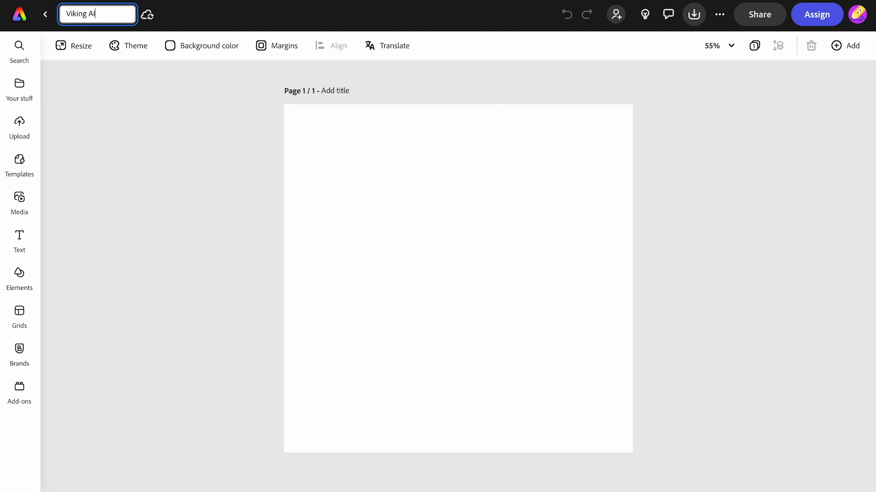
{"action": "key", "text": "Escape"}
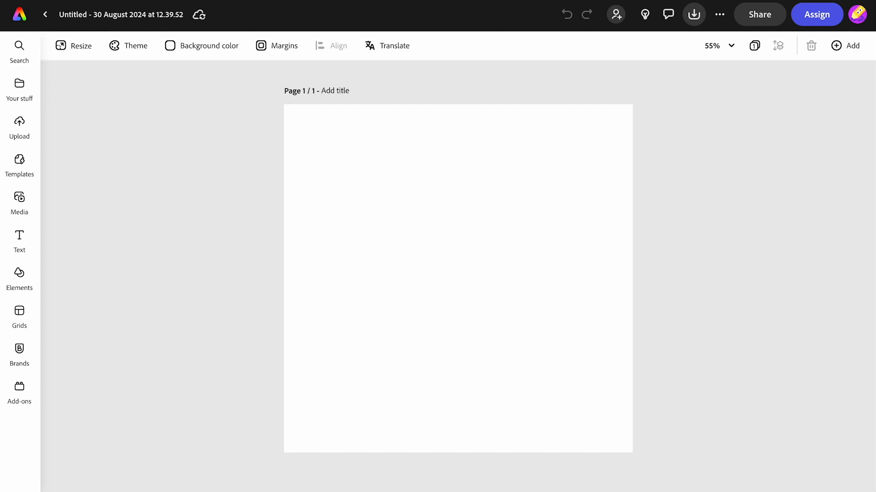
Generate a Square (1:1) Text to image picture from the pasted Viking village description, with content type Art
{"action": "left_click", "coordinate": [20, 199]}
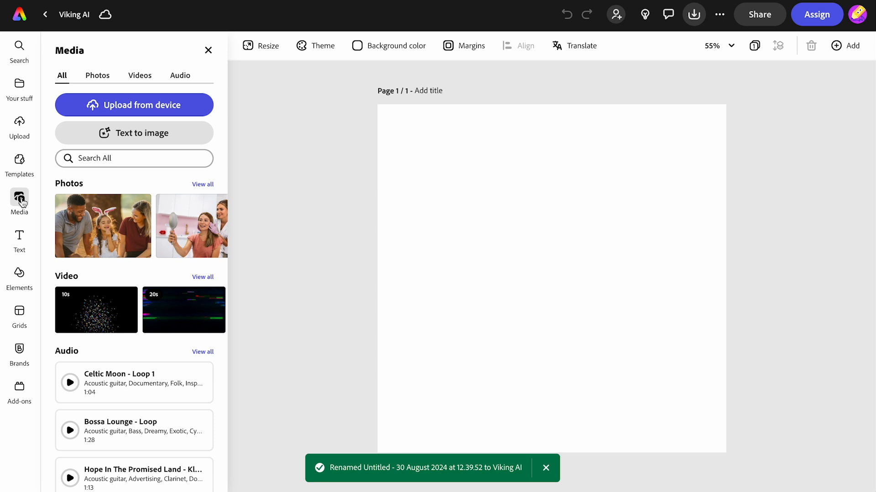
{"action": "left_click", "coordinate": [99, 135]}
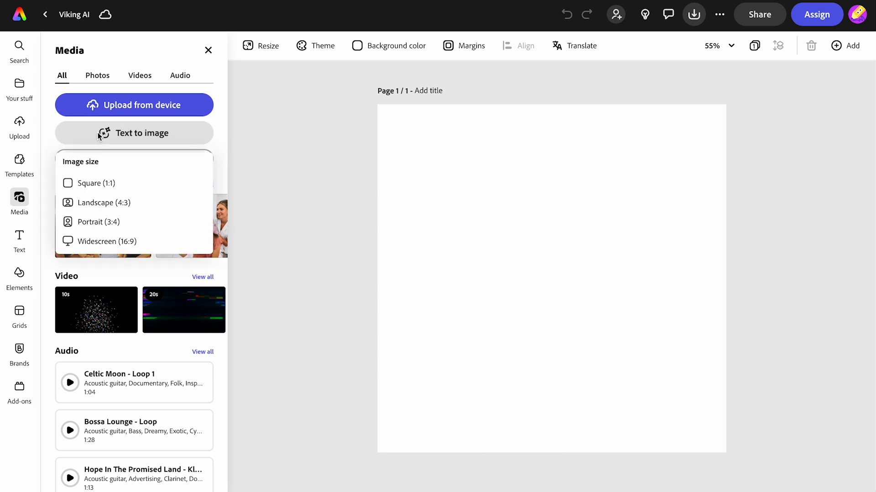
{"action": "left_click", "coordinate": [94, 183]}
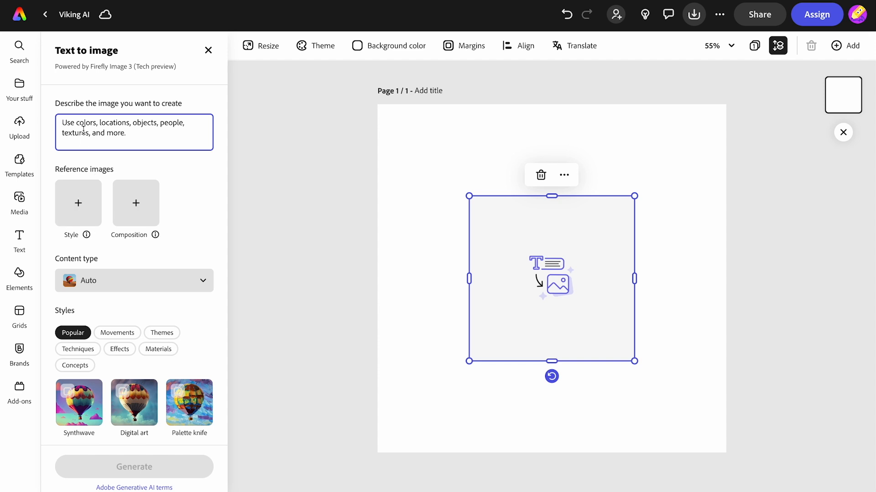
{"action": "key", "text": "ctrl+v"}
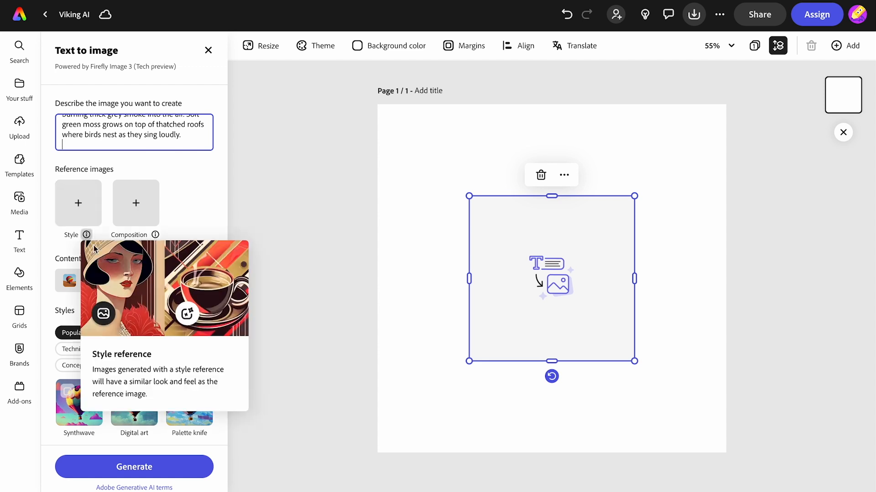
{"action": "left_click", "coordinate": [74, 285]}
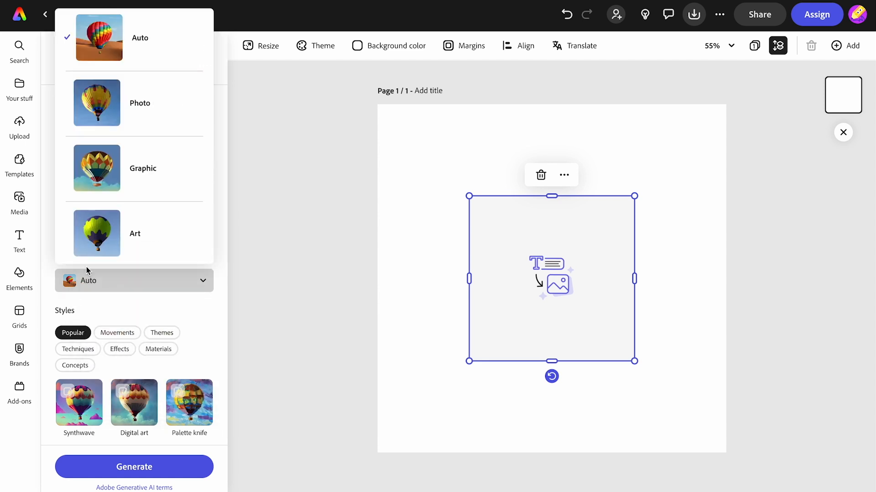
{"action": "left_click", "coordinate": [102, 234]}
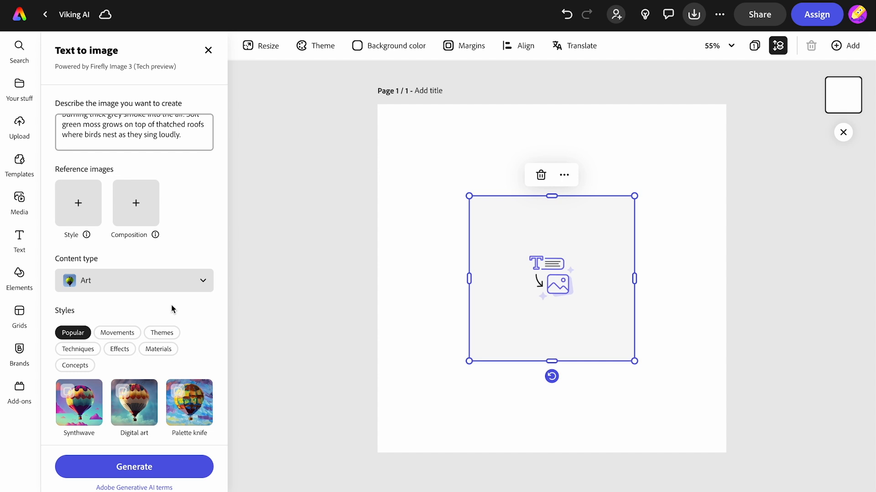
{"action": "scroll", "coordinate": [173, 310], "scroll_direction": "down", "scroll_amount": 2}
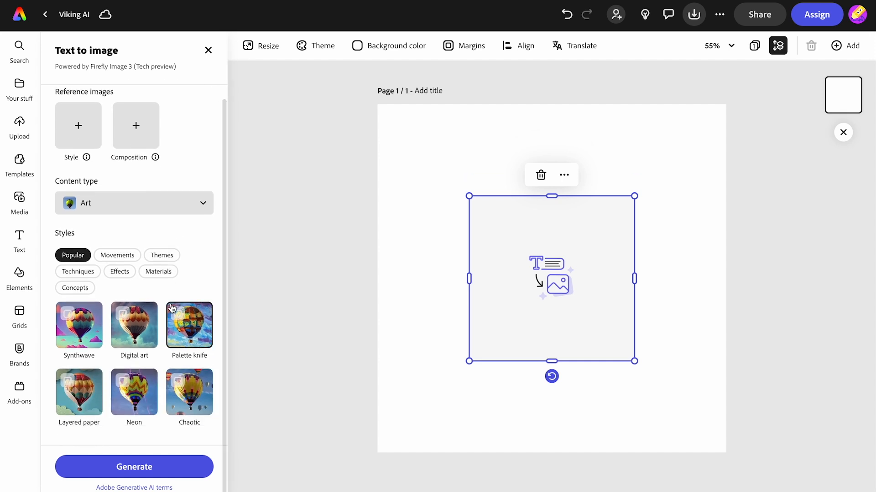
{"action": "left_click", "coordinate": [150, 468]}
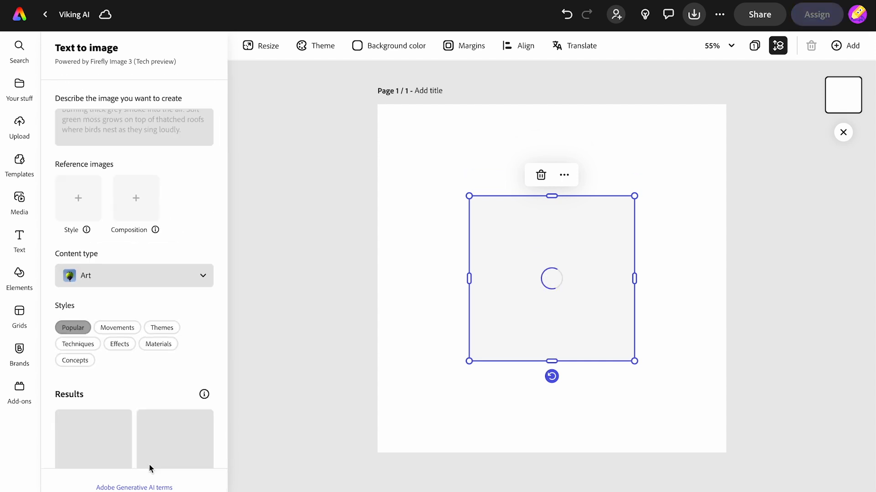
Enlarge the image frame to fill the whole page, preview the second generated result and choose the third
{"action": "left_click_drag", "start_coordinate": [472, 360], "coordinate": [390, 460]}
{"action": "left_click_drag", "start_coordinate": [635, 196], "coordinate": [718, 98]}
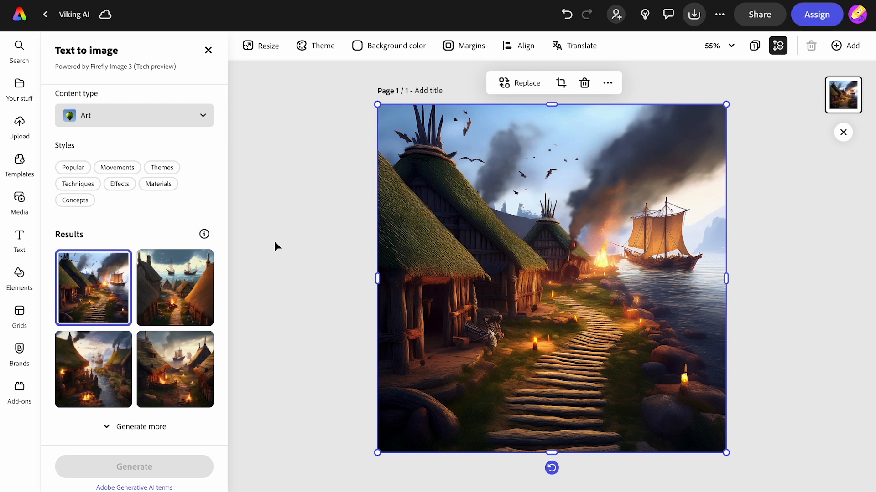
{"action": "left_click", "coordinate": [182, 294]}
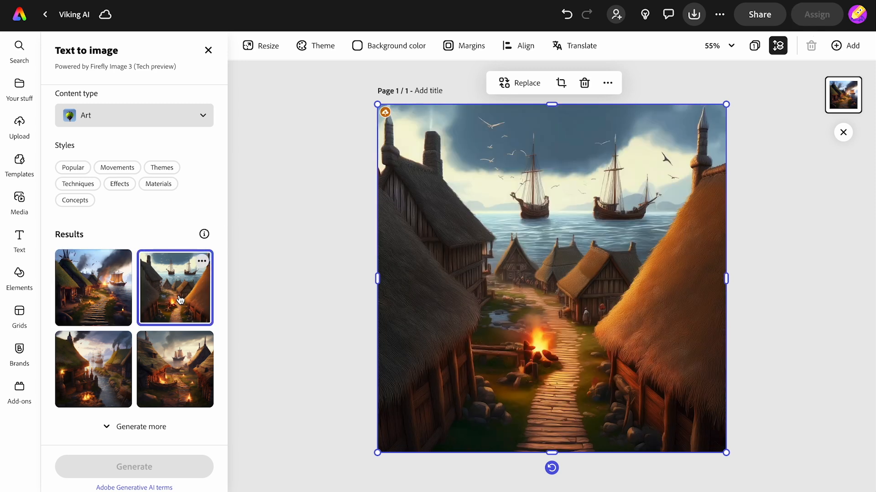
{"action": "left_click", "coordinate": [109, 370]}
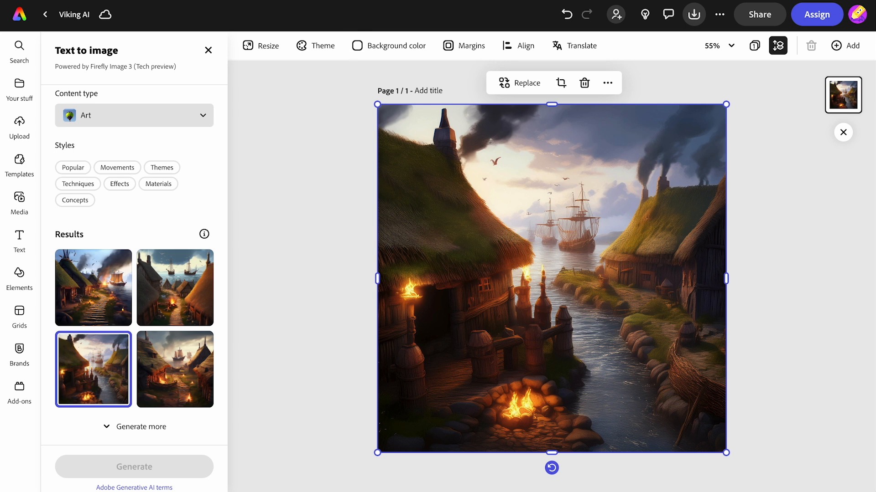
Switch to the Google Docs prompt document and compare the wording of the original and EDITED Viking village descriptions
{"action": "left_click", "coordinate": [371, 0]}
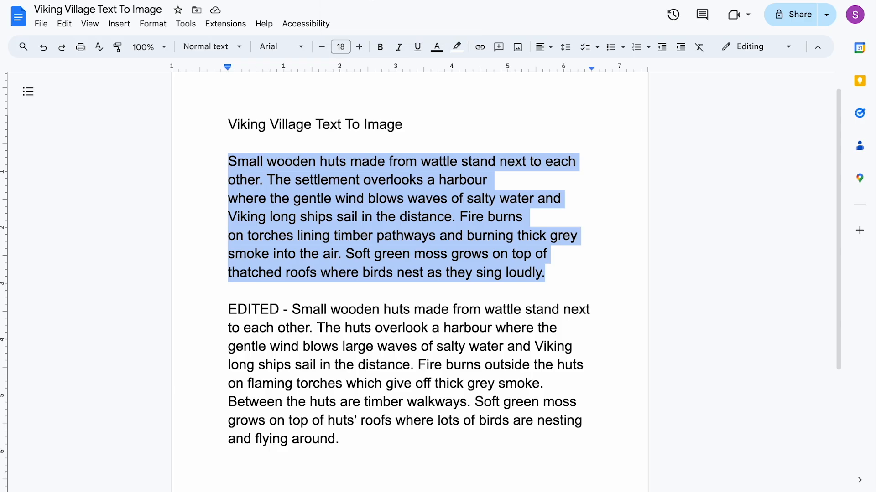
{"action": "left_click", "coordinate": [348, 271]}
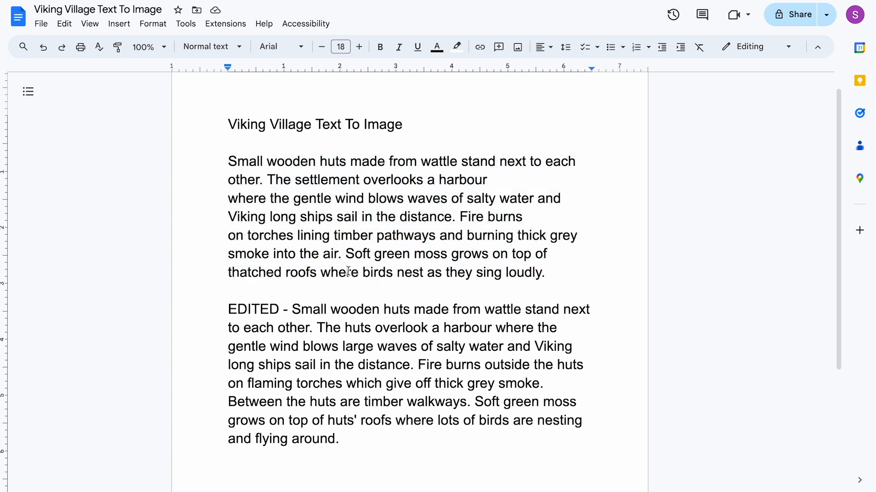
{"action": "left_click_drag", "start_coordinate": [291, 309], "coordinate": [349, 442]}
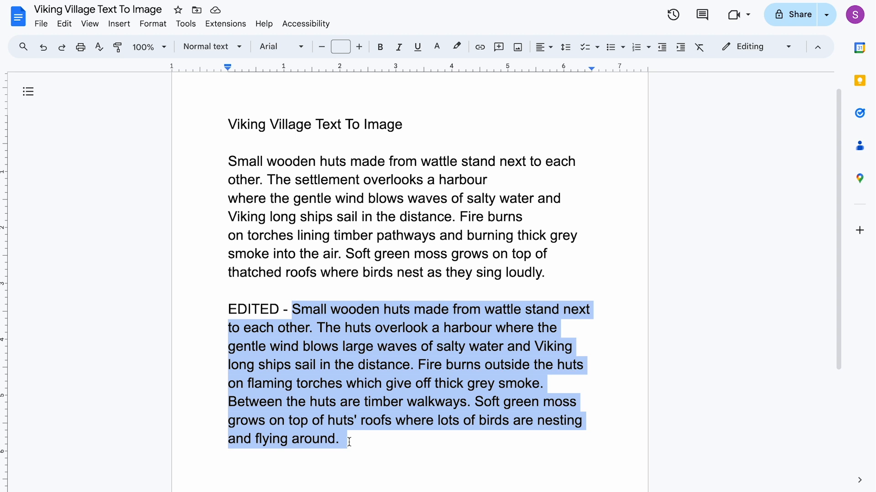
{"action": "double_click", "coordinate": [357, 328]}
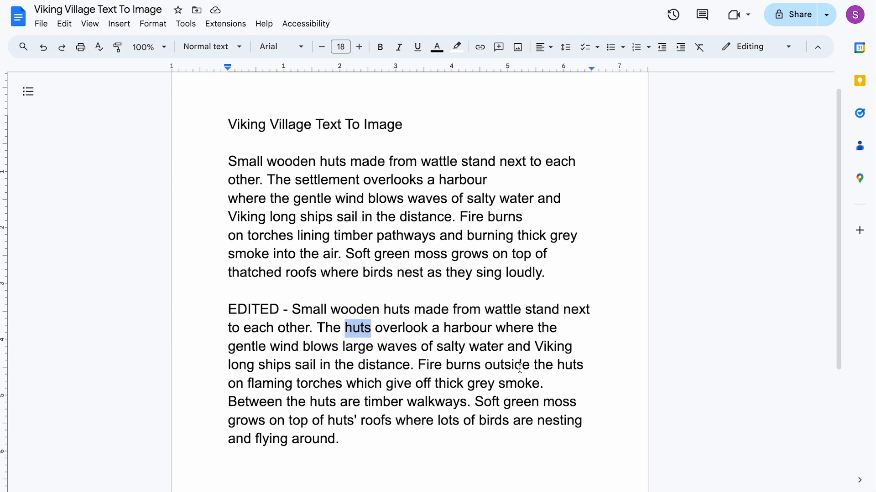
{"action": "left_click", "coordinate": [461, 217]}
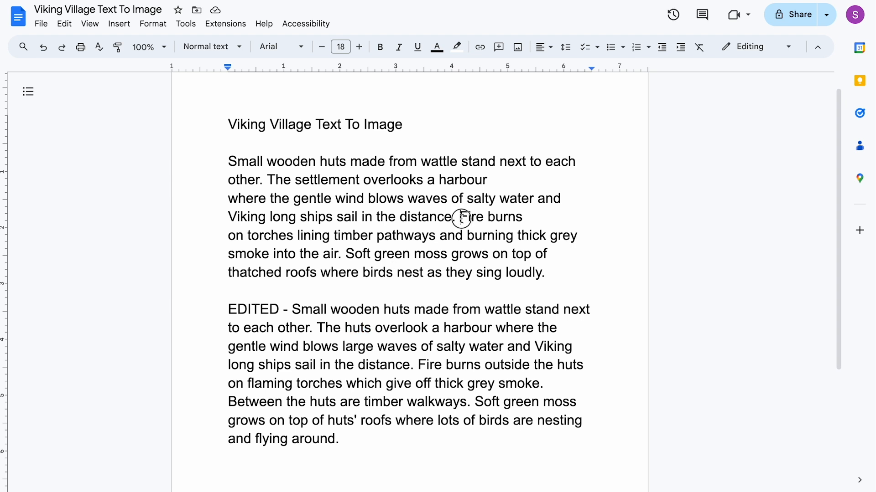
{"action": "left_click_drag", "start_coordinate": [461, 217], "coordinate": [524, 213]}
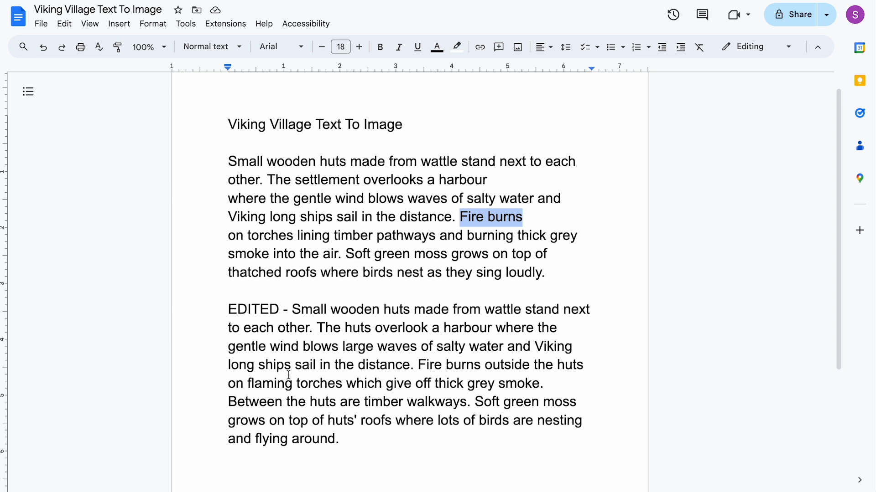
{"action": "left_click_drag", "start_coordinate": [246, 383], "coordinate": [341, 383]}
{"action": "left_click", "coordinate": [397, 383]}
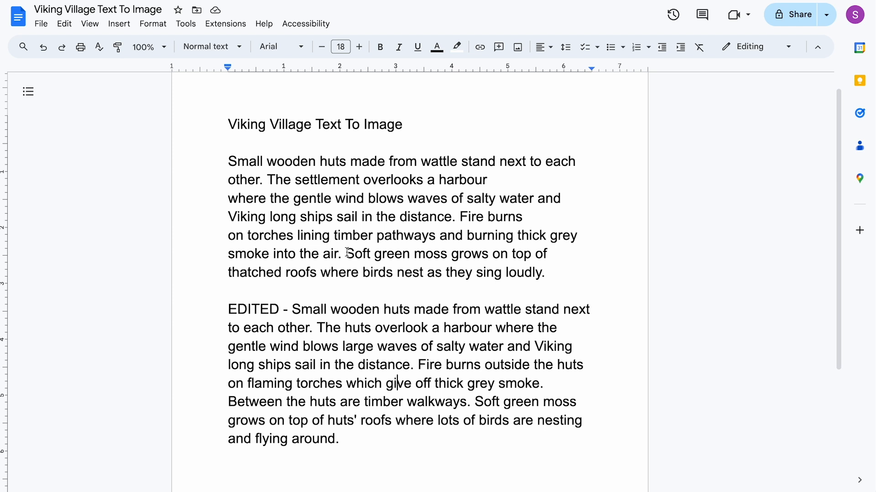
{"action": "left_click_drag", "start_coordinate": [362, 273], "coordinate": [541, 265]}
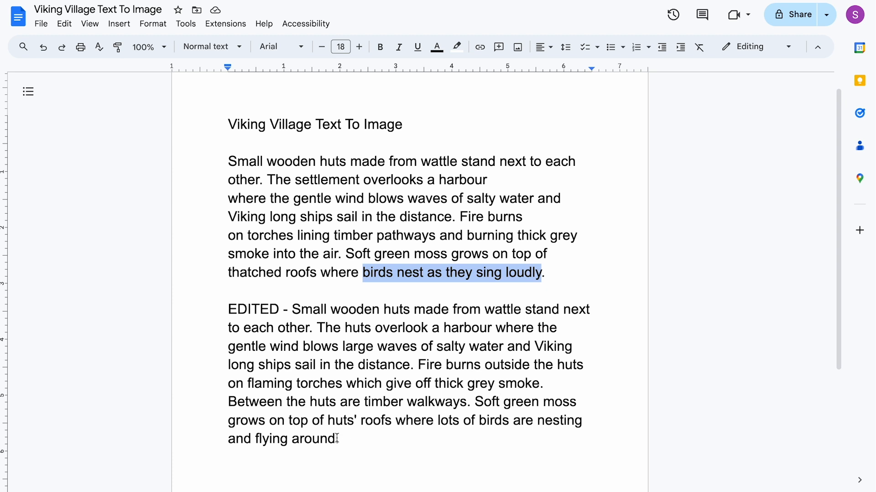
Copy the EDITED description, return to Adobe Express, replace the image prompt with it and generate new results
{"action": "left_click_drag", "start_coordinate": [341, 440], "coordinate": [291, 318]}
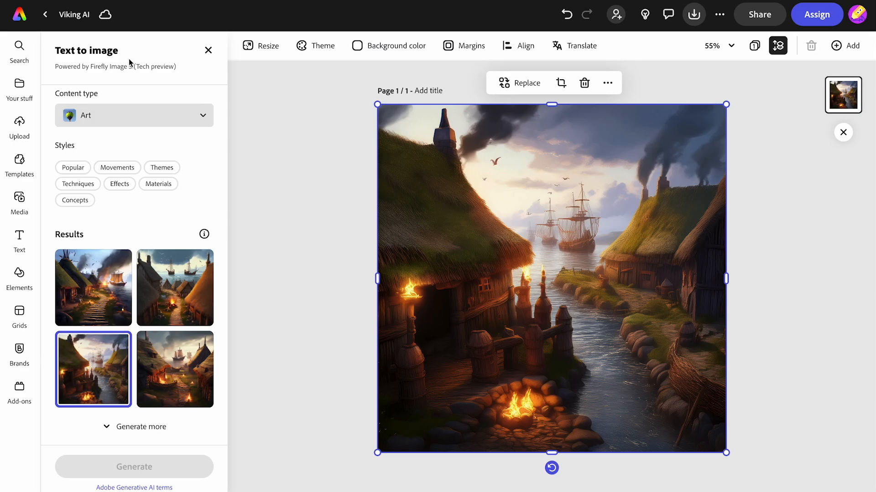
{"action": "scroll", "coordinate": [143, 135], "scroll_direction": "up", "scroll_amount": 4}
{"action": "triple_click", "coordinate": [124, 132]}
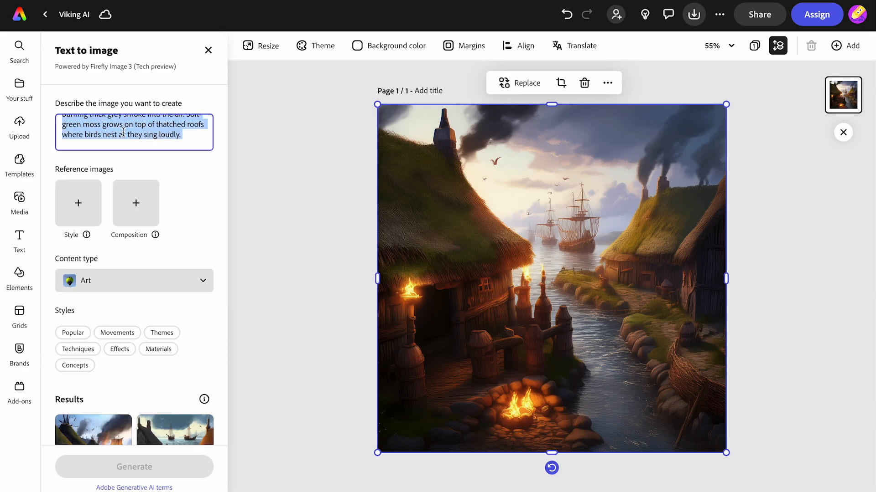
{"action": "key", "text": "ctrl+v"}
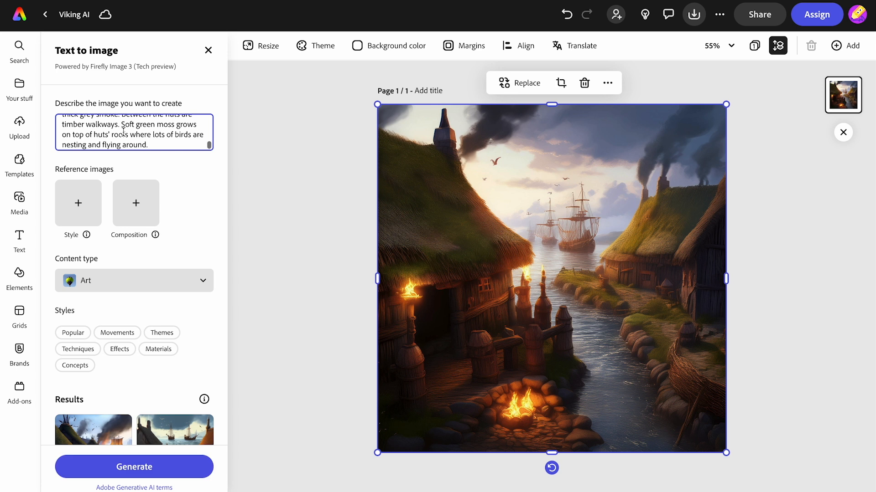
{"action": "left_click", "coordinate": [128, 474]}
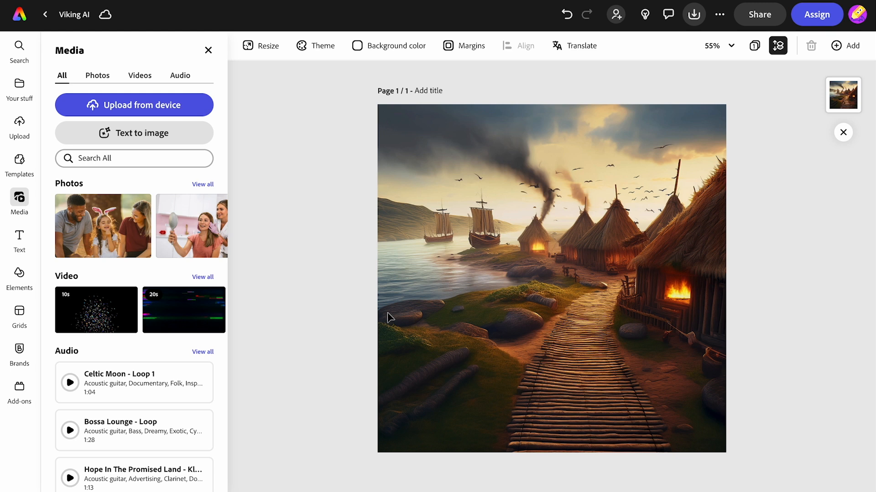
Reopen the Text to image settings of the village picture to review its prompt and style
{"action": "left_click", "coordinate": [439, 315]}
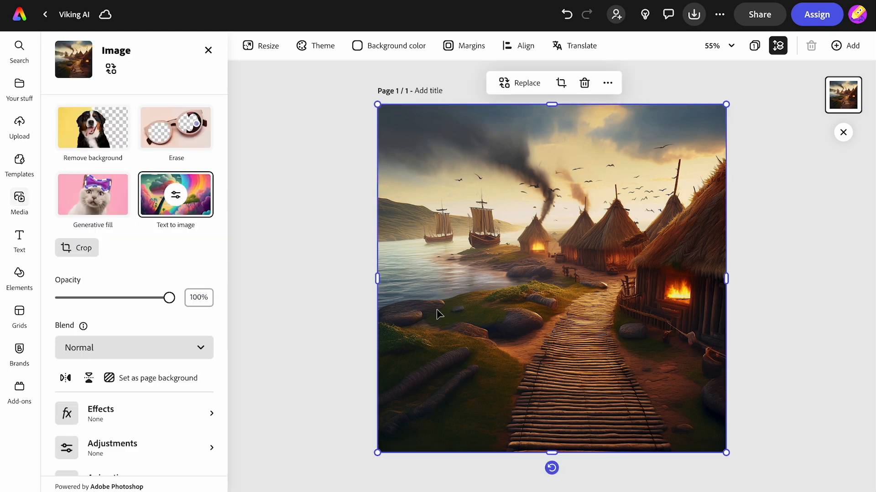
{"action": "left_click", "coordinate": [176, 199]}
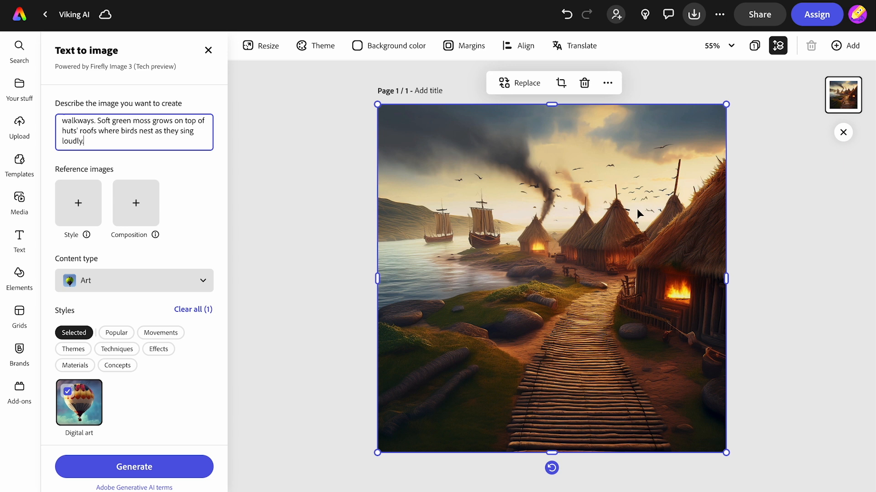
{"action": "left_click", "coordinate": [299, 278]}
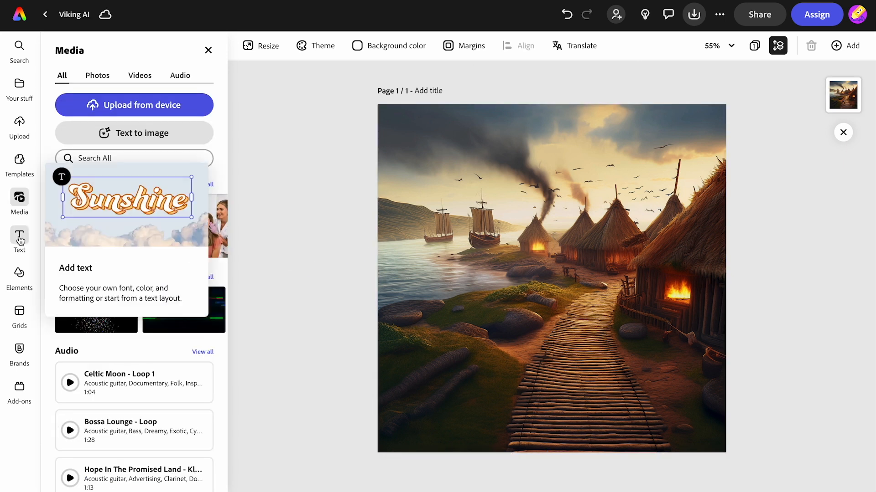
Add the text "My Viking Village" over the village image
{"action": "left_click", "coordinate": [19, 238]}
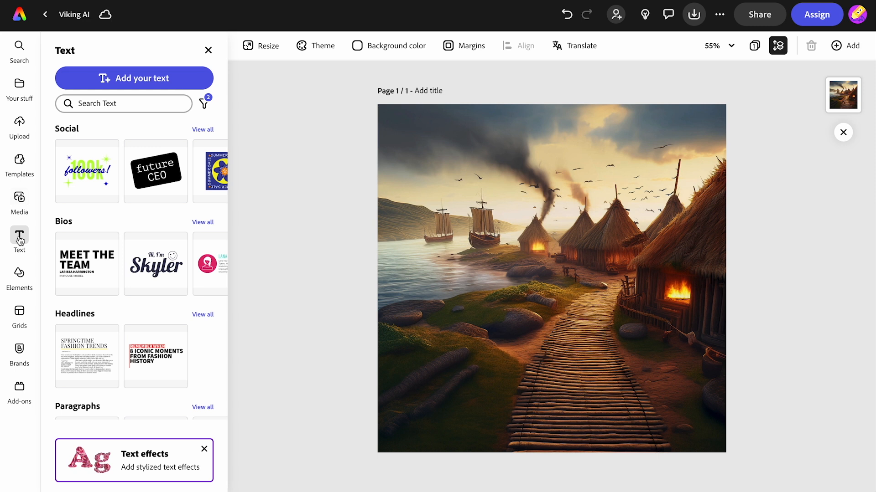
{"action": "left_click", "coordinate": [131, 80]}
{"action": "type", "text": "My Viking Village"}
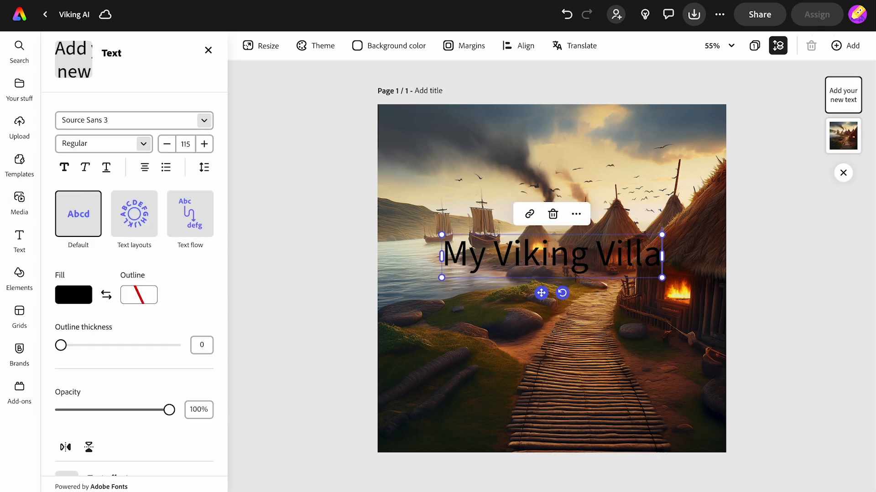
Apply the basic rectangular background shape to the "My Viking Village" text and open the shape's options
{"action": "scroll", "coordinate": [90, 304], "scroll_direction": "down", "scroll_amount": 3}
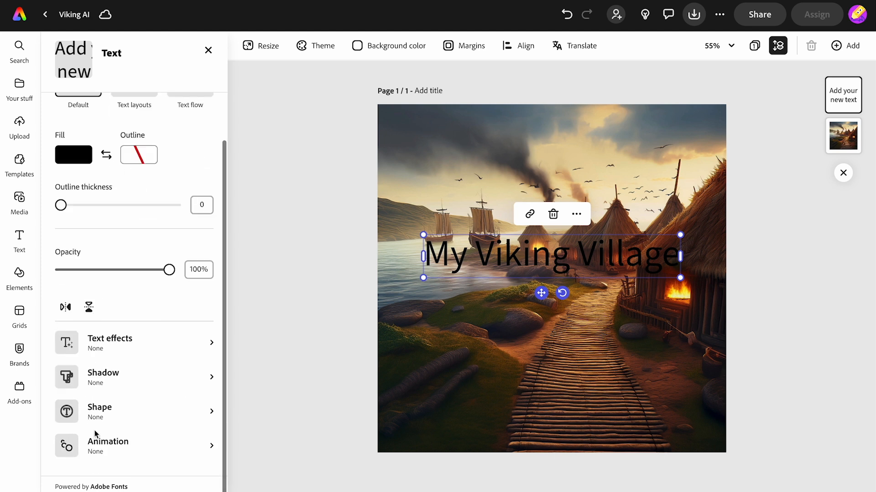
{"action": "left_click", "coordinate": [98, 415]}
{"action": "left_click", "coordinate": [186, 141]}
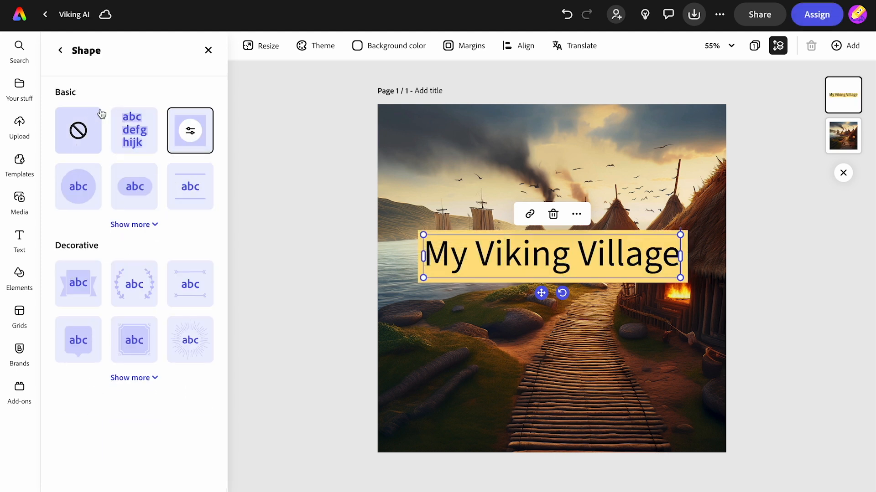
{"action": "left_click", "coordinate": [190, 132]}
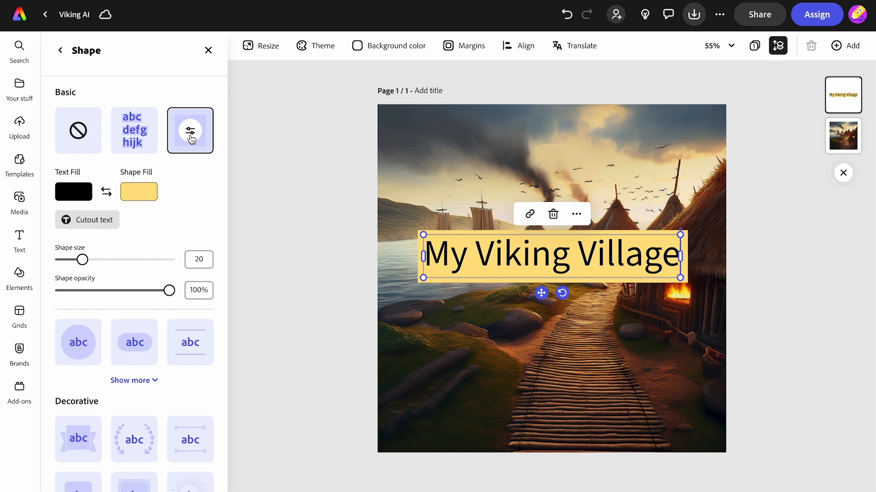
Change the text fill of the "My Viking Village" title to white (#FFFFFF)
{"action": "left_click", "coordinate": [72, 197]}
{"action": "left_click_drag", "start_coordinate": [105, 240], "coordinate": [104, 156]}
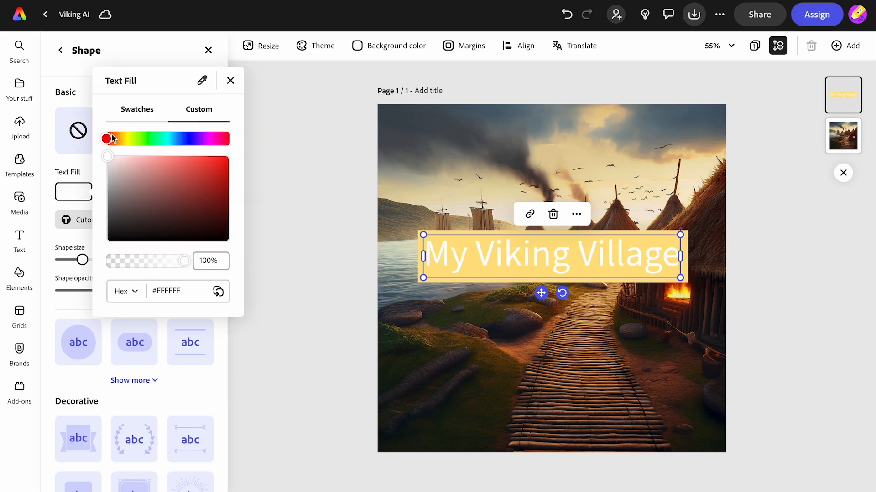
{"action": "left_click", "coordinate": [86, 165]}
Set the title's shape fill to orange (#F79557) and move the title into the picture's top-right corner
{"action": "left_click", "coordinate": [134, 189]}
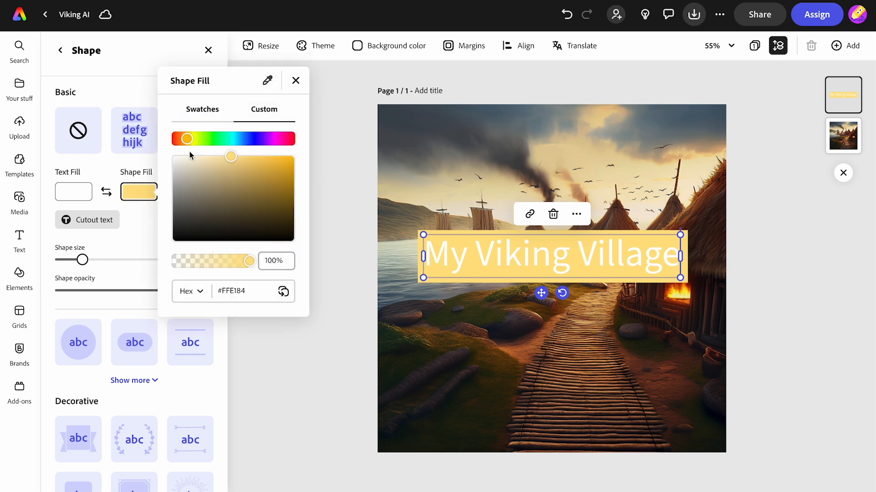
{"action": "left_click_drag", "start_coordinate": [187, 138], "coordinate": [181, 140]}
{"action": "left_click_drag", "start_coordinate": [232, 160], "coordinate": [253, 159]}
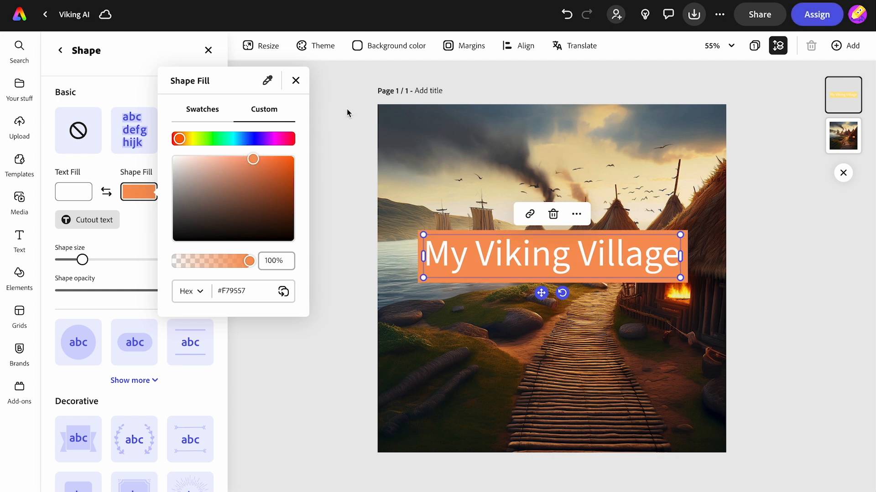
{"action": "left_click", "coordinate": [346, 111]}
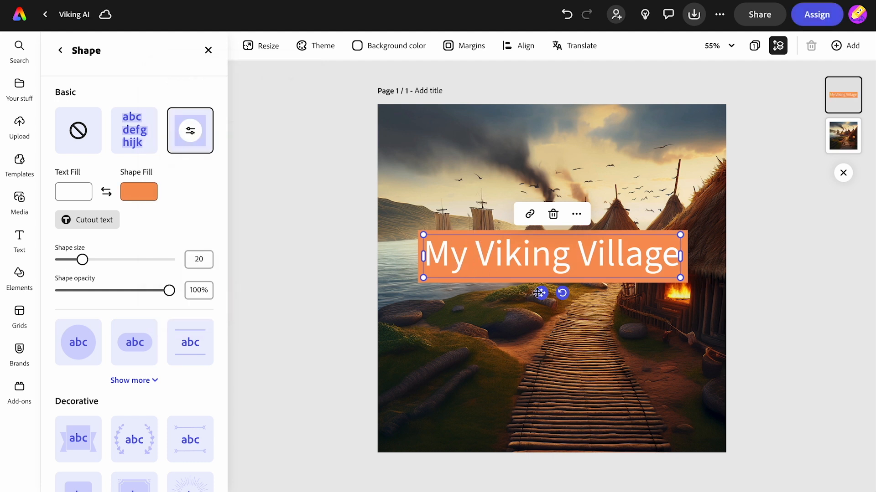
{"action": "left_click_drag", "start_coordinate": [539, 292], "coordinate": [579, 166]}
{"action": "left_click", "coordinate": [763, 234]}
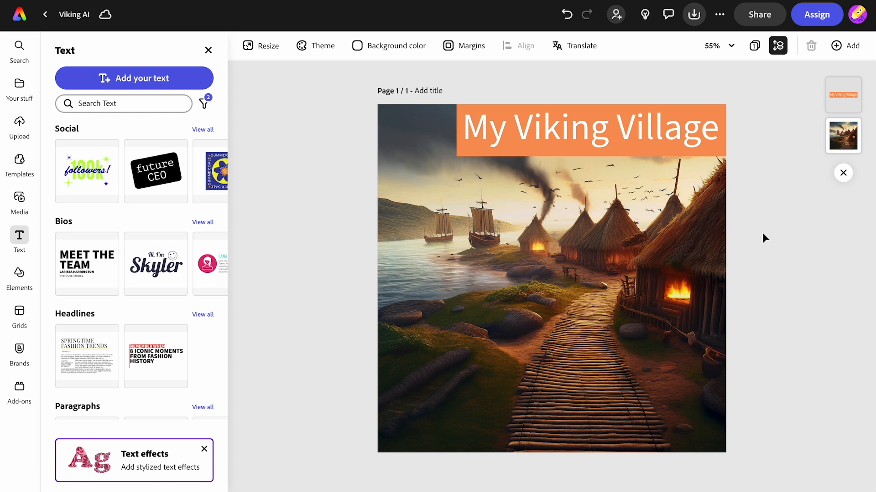
Add "timber walkway", copied from the EDITED description in Google Docs, as a new text at about size 63 over the lower right of the walkway
{"action": "left_click", "coordinate": [119, 78]}
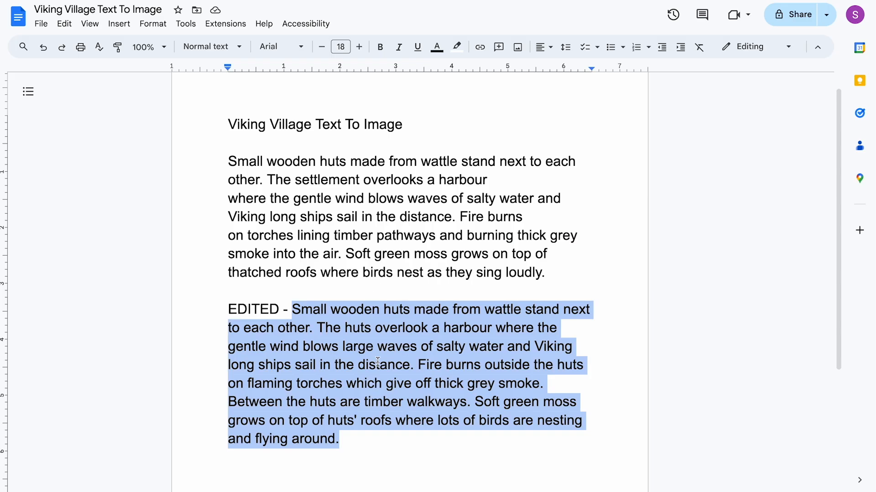
{"action": "left_click_drag", "start_coordinate": [364, 402], "coordinate": [459, 402]}
{"action": "key", "text": "ctrl+c"}
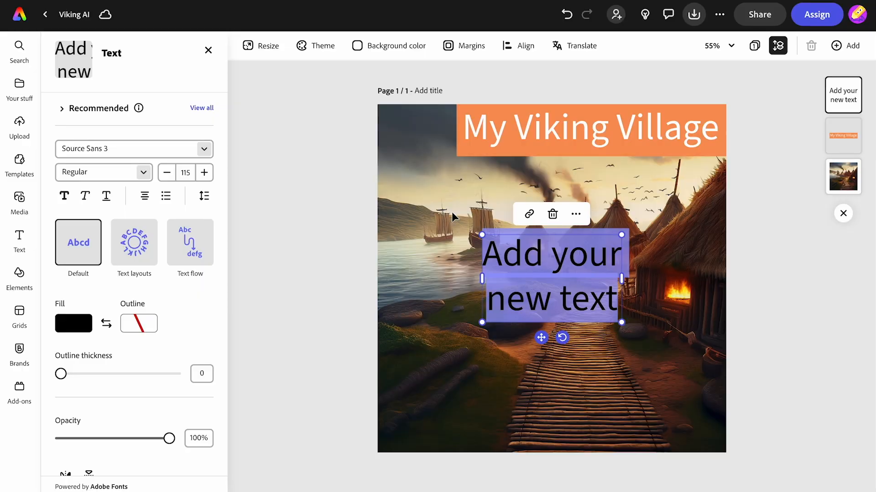
{"action": "key", "text": "ctrl+v"}
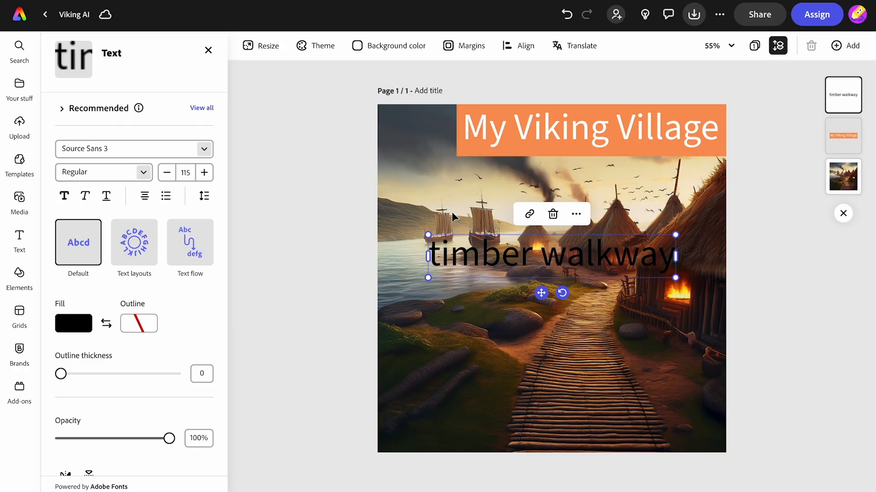
{"action": "left_click_drag", "start_coordinate": [543, 292], "coordinate": [546, 385]}
{"action": "left_click_drag", "start_coordinate": [459, 388], "coordinate": [571, 408]}
Give the "timber walkway" label the basic background shape that follows the text lines and a white text fill
{"action": "scroll", "coordinate": [132, 360], "scroll_direction": "down", "scroll_amount": 4}
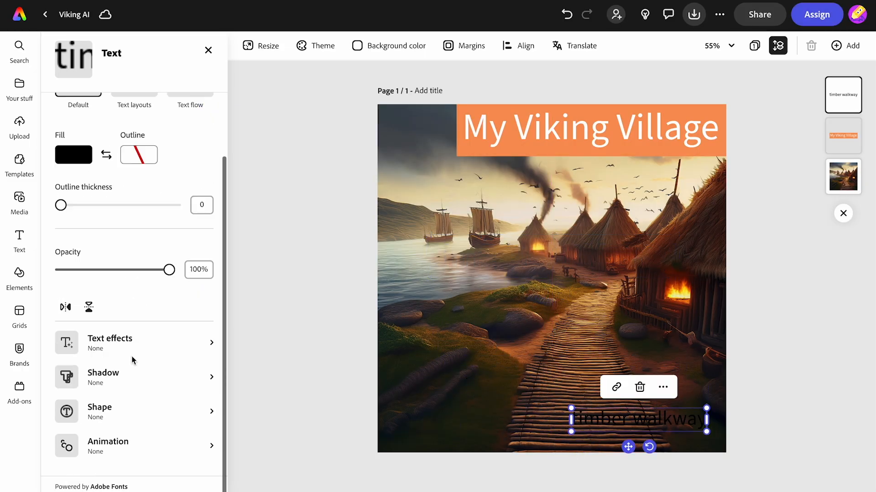
{"action": "left_click", "coordinate": [108, 416]}
{"action": "left_click", "coordinate": [73, 189]}
{"action": "left_click_drag", "start_coordinate": [108, 237], "coordinate": [103, 136]}
{"action": "left_click", "coordinate": [230, 82]}
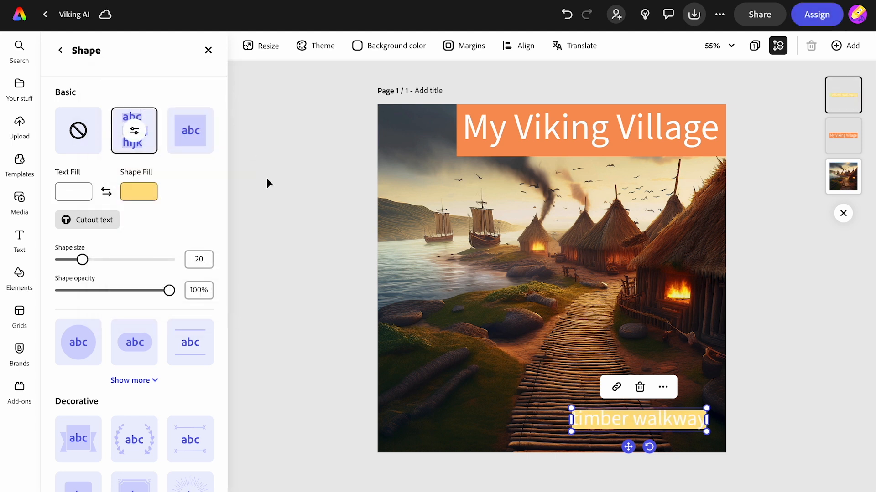
Set the label's shape fill to the title's orange by sampling it from the title background with the eyedropper
{"action": "left_click", "coordinate": [141, 192]}
{"action": "left_click", "coordinate": [267, 81]}
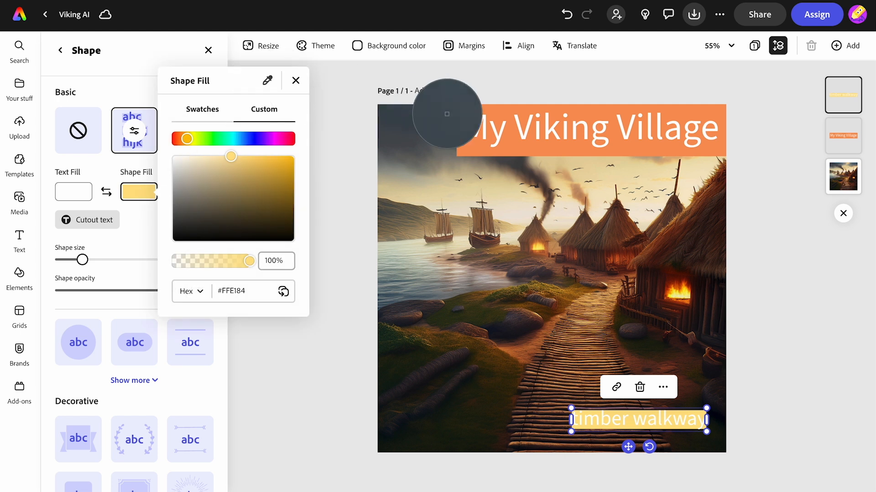
{"action": "left_click", "coordinate": [463, 115]}
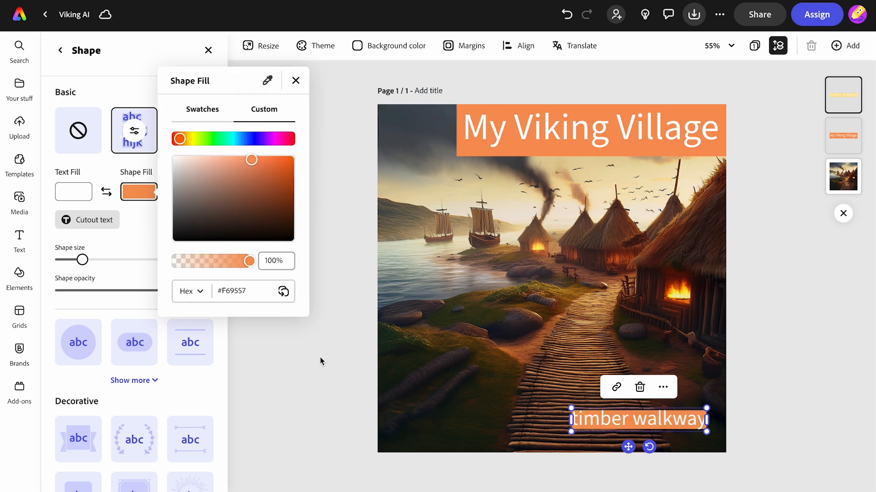
{"action": "left_click", "coordinate": [309, 377]}
{"action": "left_click", "coordinate": [309, 374]}
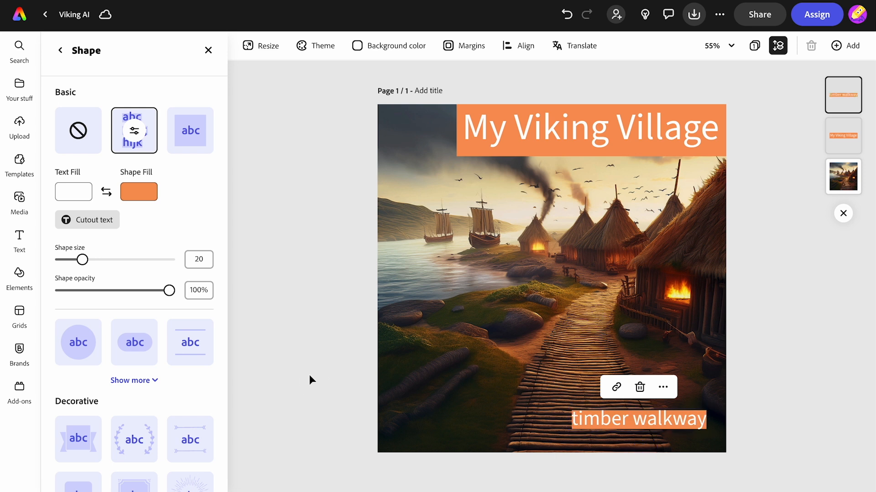
Duplicate the "timber walkway" label, place the copy below the ships and change its text to "viking ships"
{"action": "left_click", "coordinate": [655, 418]}
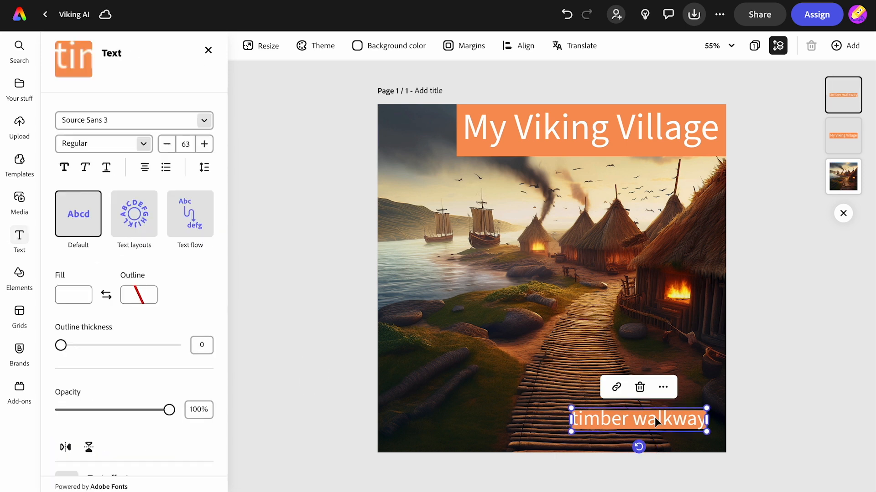
{"action": "left_click", "coordinate": [662, 388]}
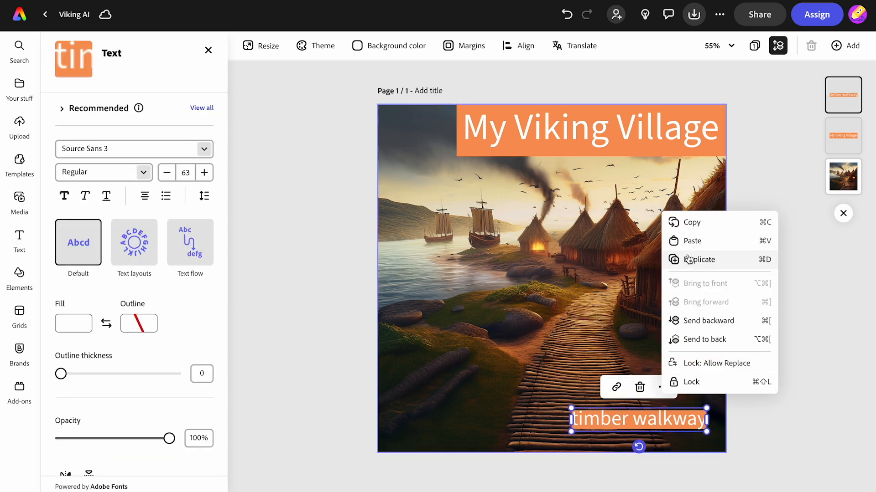
{"action": "left_click", "coordinate": [674, 258]}
{"action": "left_click_drag", "start_coordinate": [656, 439], "coordinate": [466, 273]}
{"action": "double_click", "coordinate": [458, 270]}
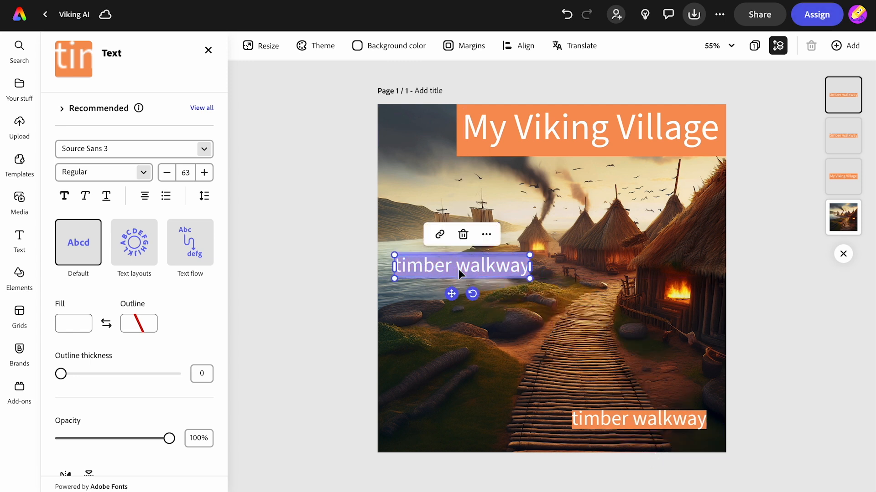
{"action": "type", "text": "viking ships"}
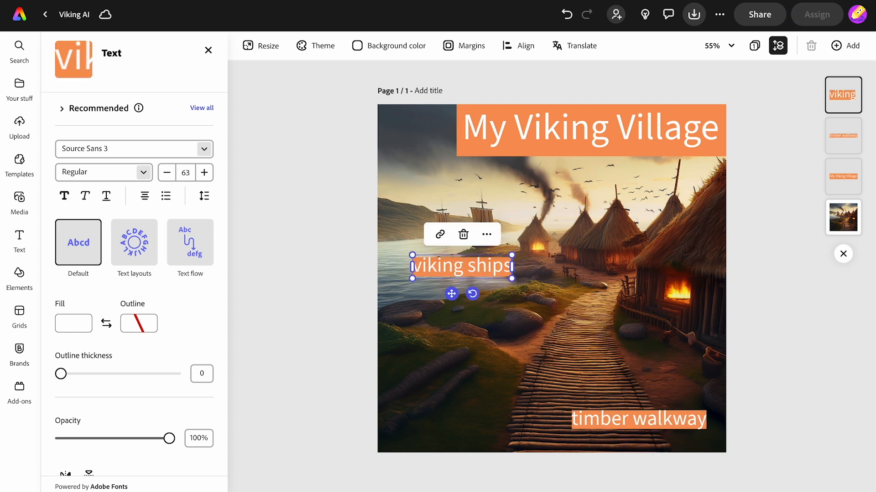
{"action": "left_click", "coordinate": [306, 286]}
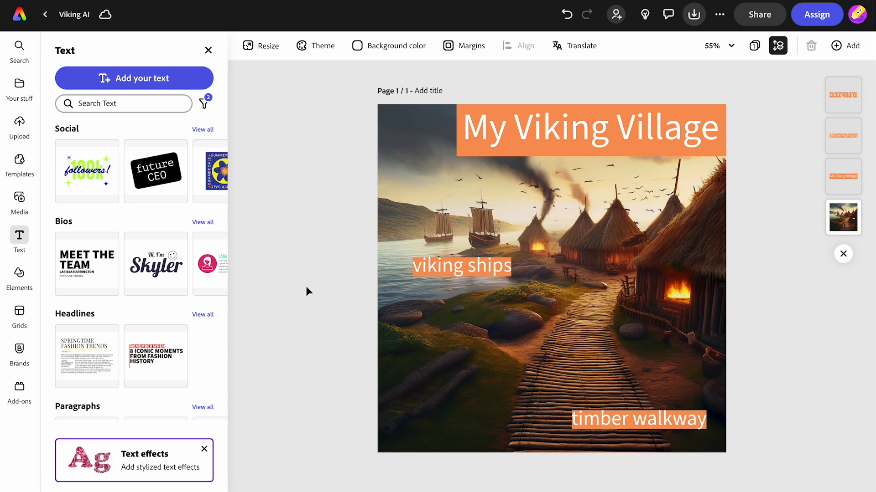
Download the design as a PNG and save it as "Viking AI" on the Desktop
{"action": "left_click", "coordinate": [695, 21]}
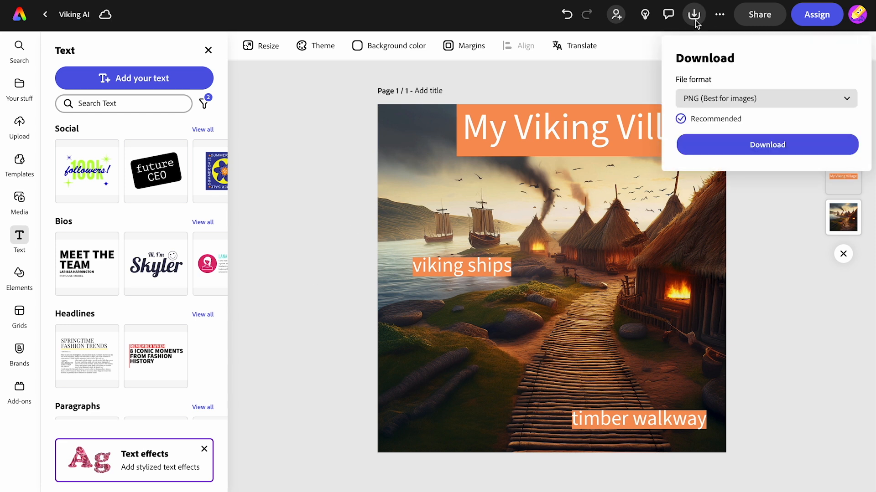
{"action": "left_click", "coordinate": [744, 155]}
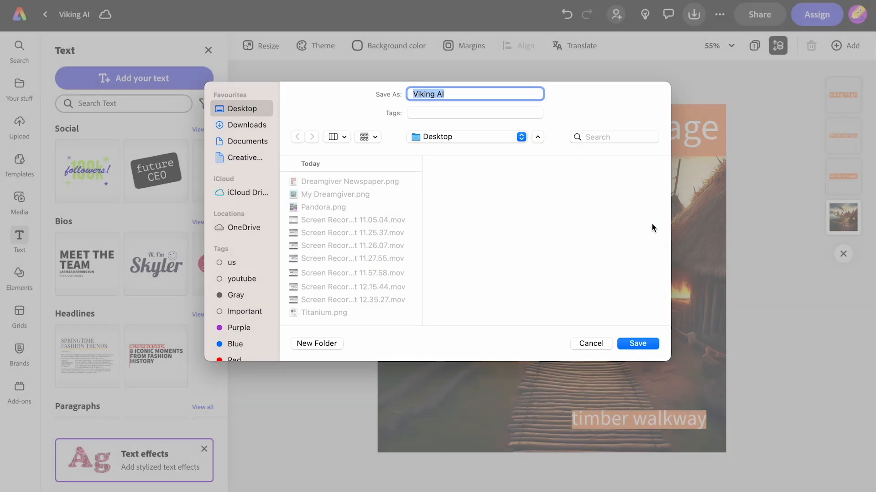
{"action": "left_click", "coordinate": [638, 344]}
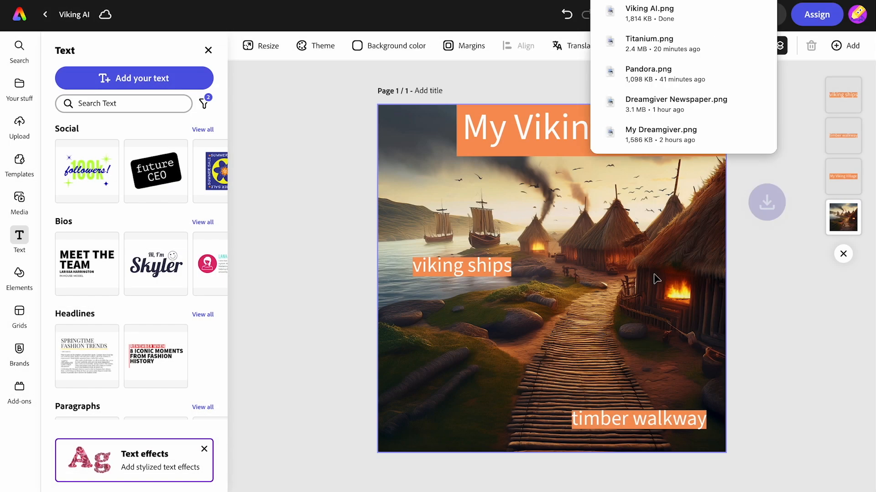
Create a view-only link for the design, copy it and close the sharing options
{"action": "left_click", "coordinate": [759, 14]}
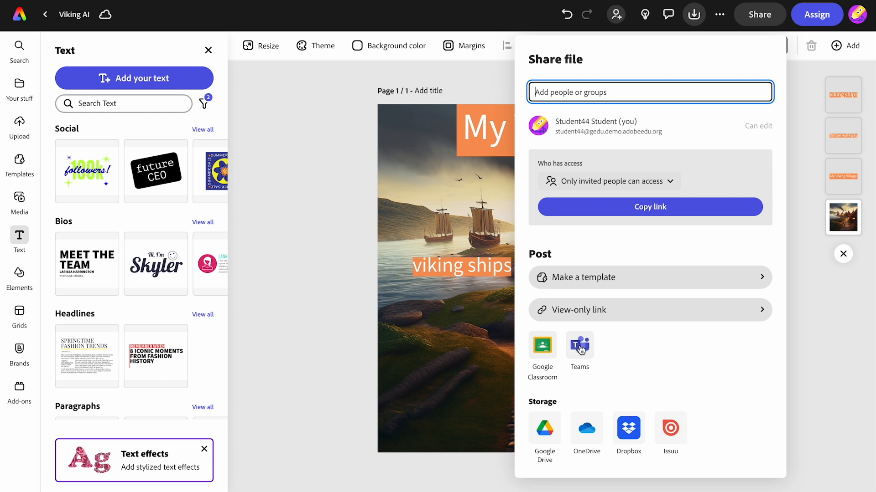
{"action": "left_click", "coordinate": [585, 315]}
{"action": "left_click", "coordinate": [615, 346]}
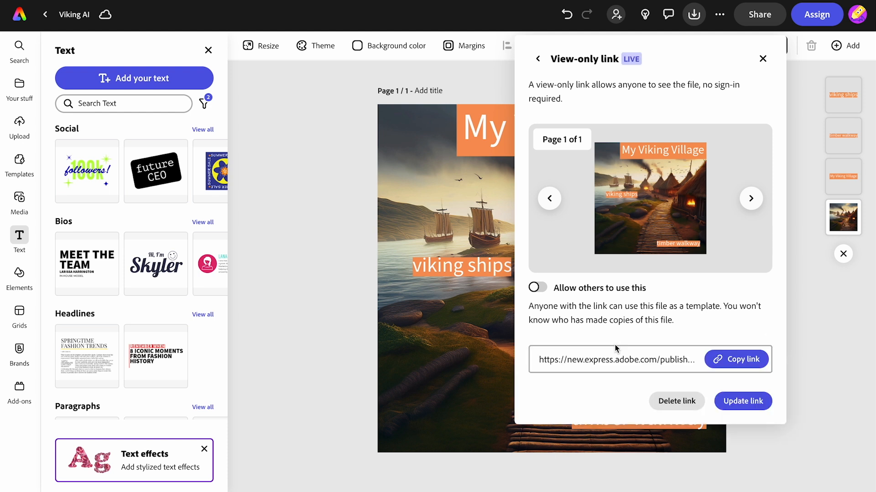
{"action": "left_click", "coordinate": [736, 359]}
{"action": "left_click", "coordinate": [762, 58]}
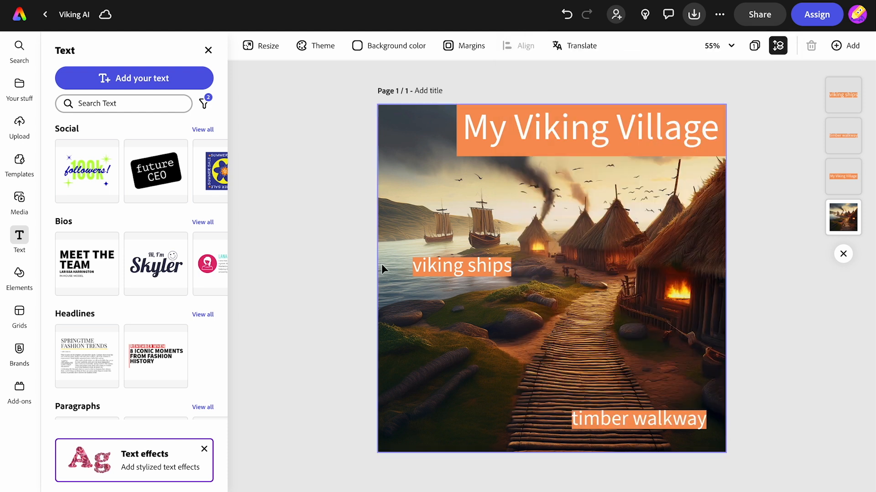